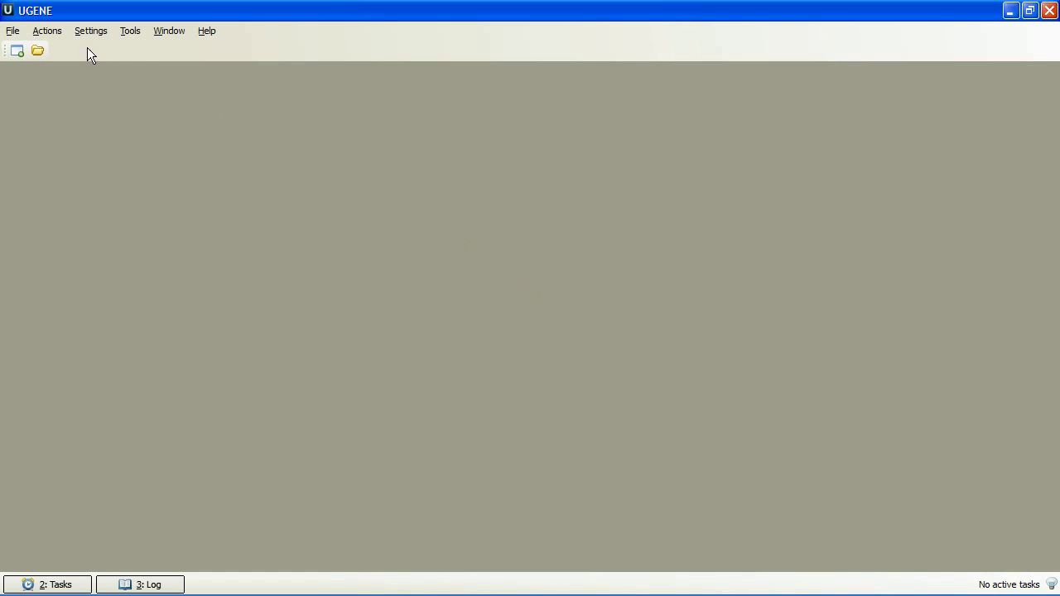
Fetch GenBank record CY056954 from NCBI into UGENE's sequence view.
click(12, 30)
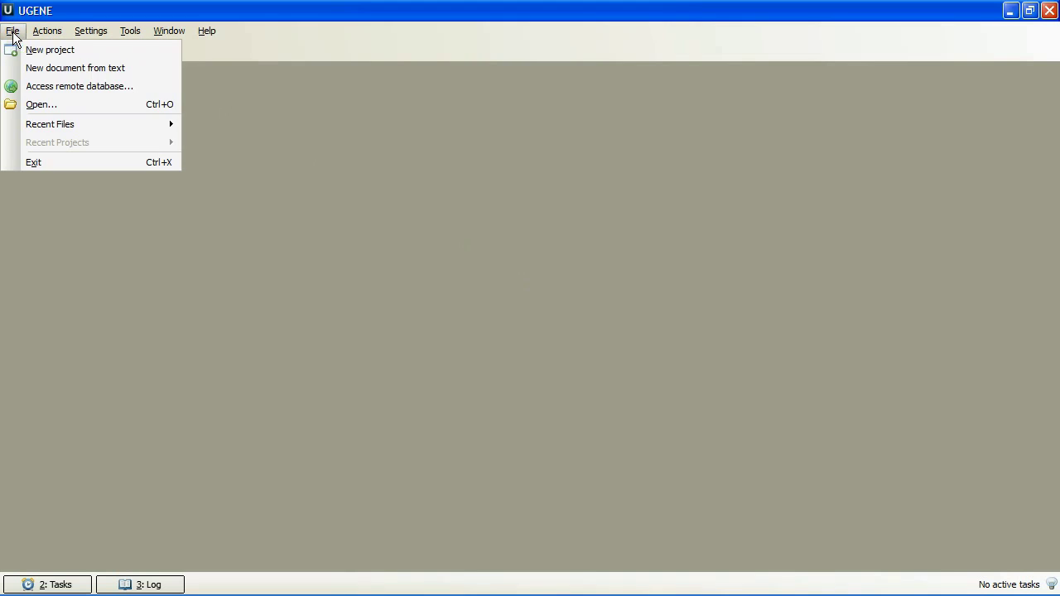
click(69, 88)
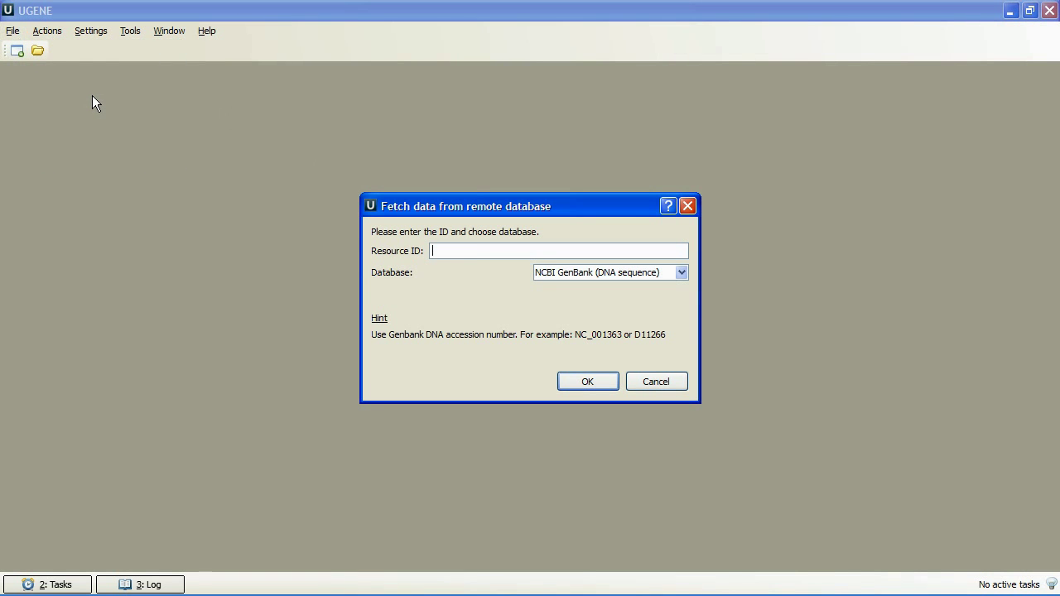
text(CY056954)
click(586, 382)
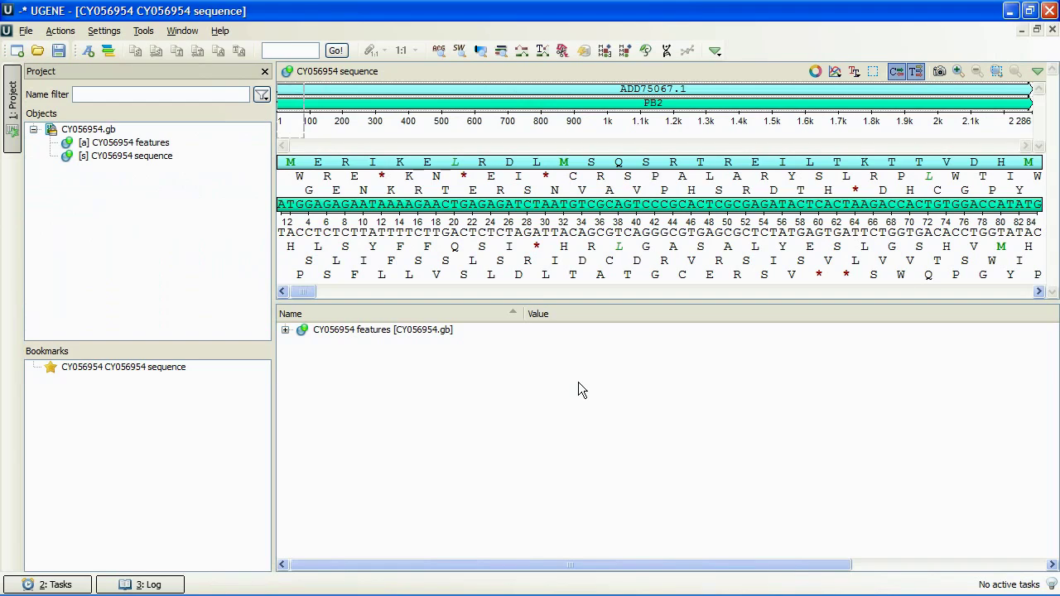
Open the Restriction Sites analysis for the CY056954 sequence.
right_click(473, 152)
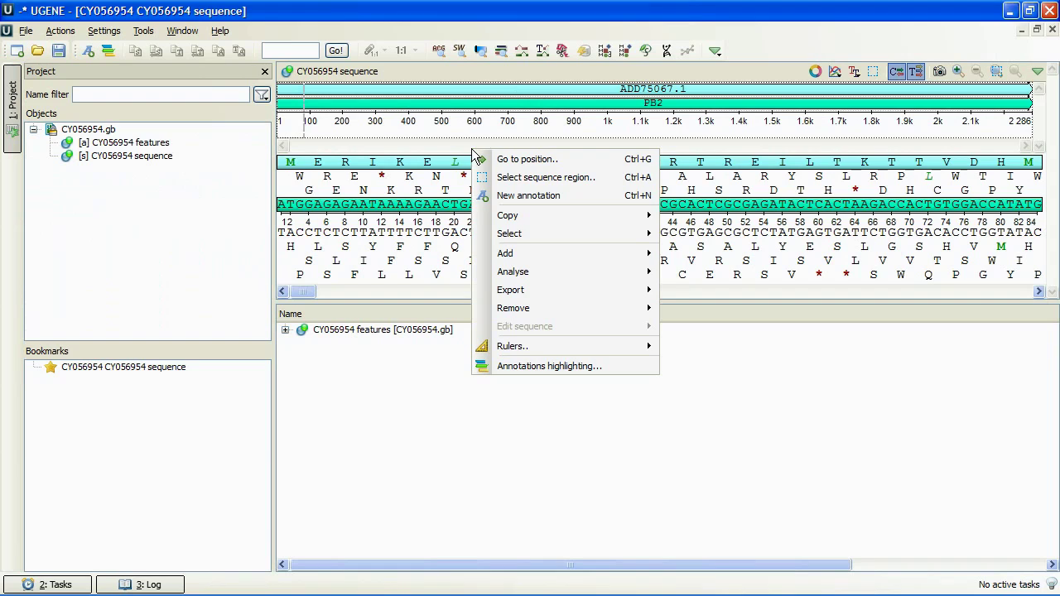
mouse_move(548, 274)
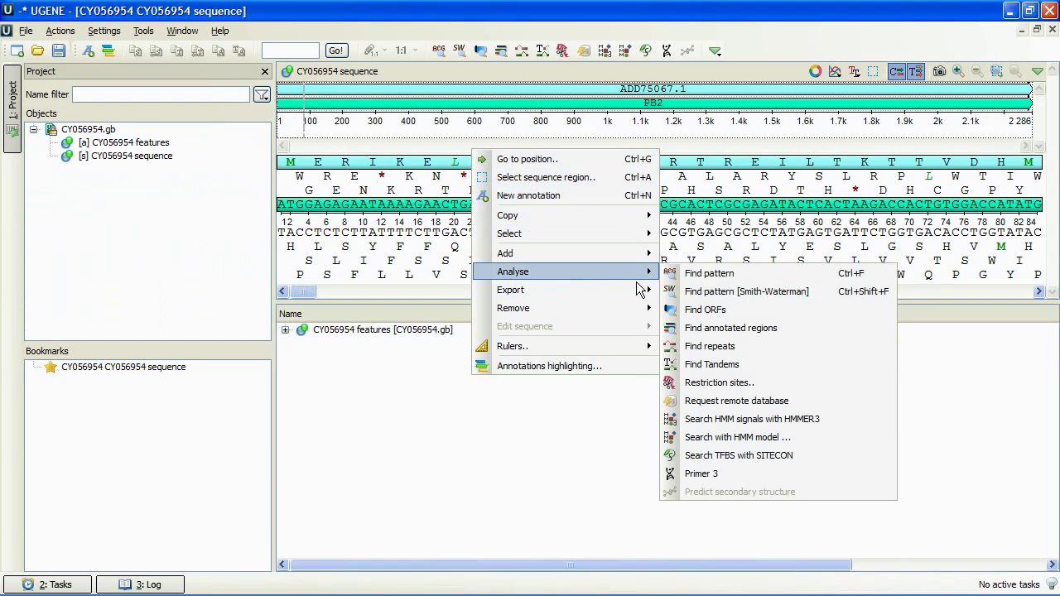
click(743, 383)
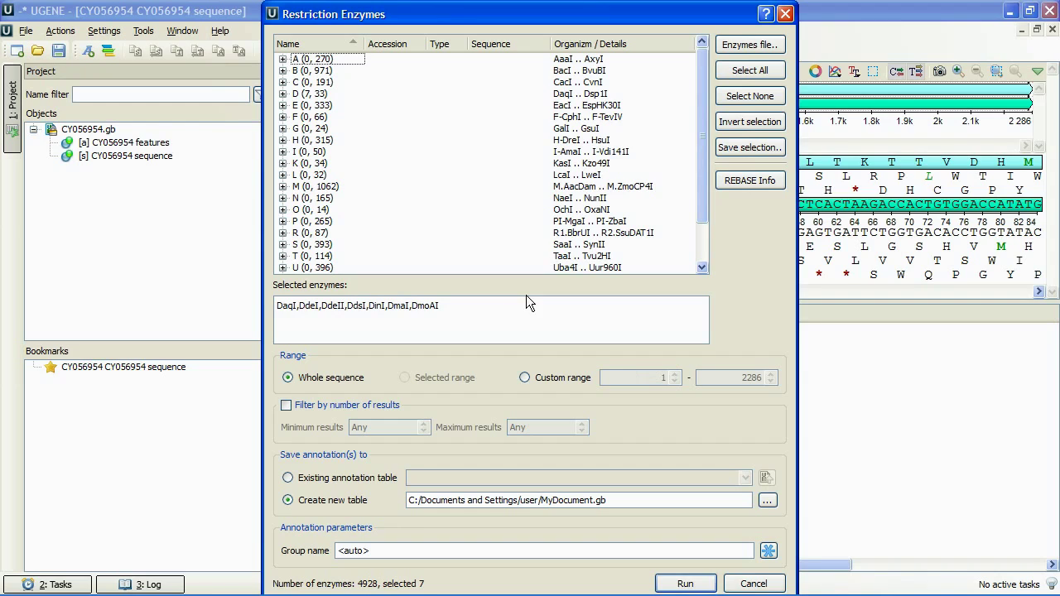
Load the rebase_v003_all.bairoch.gz enzyme database, listing 4,928 enzymes.
click(732, 46)
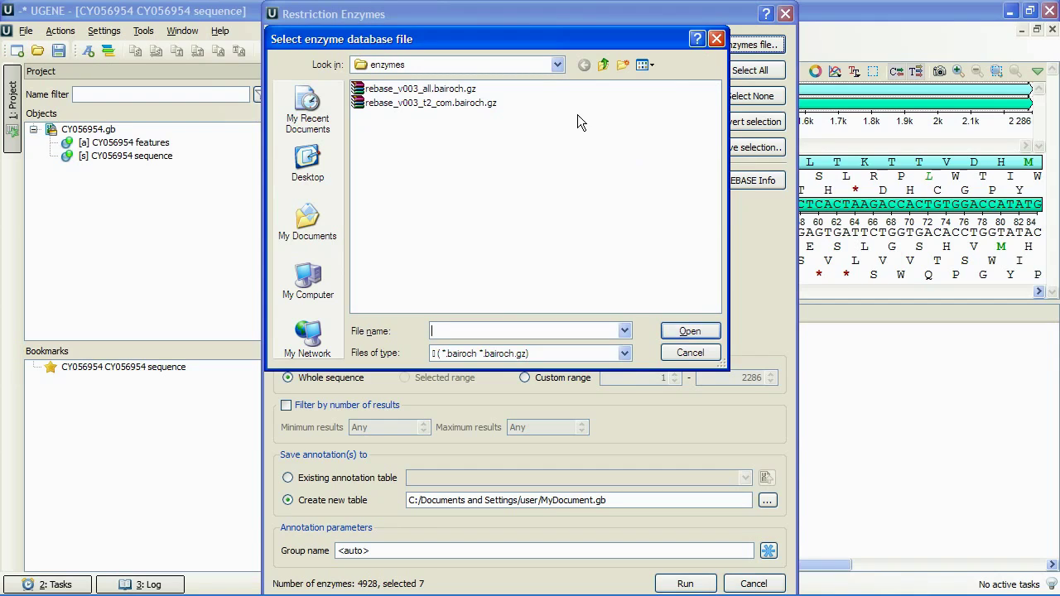
click(445, 91)
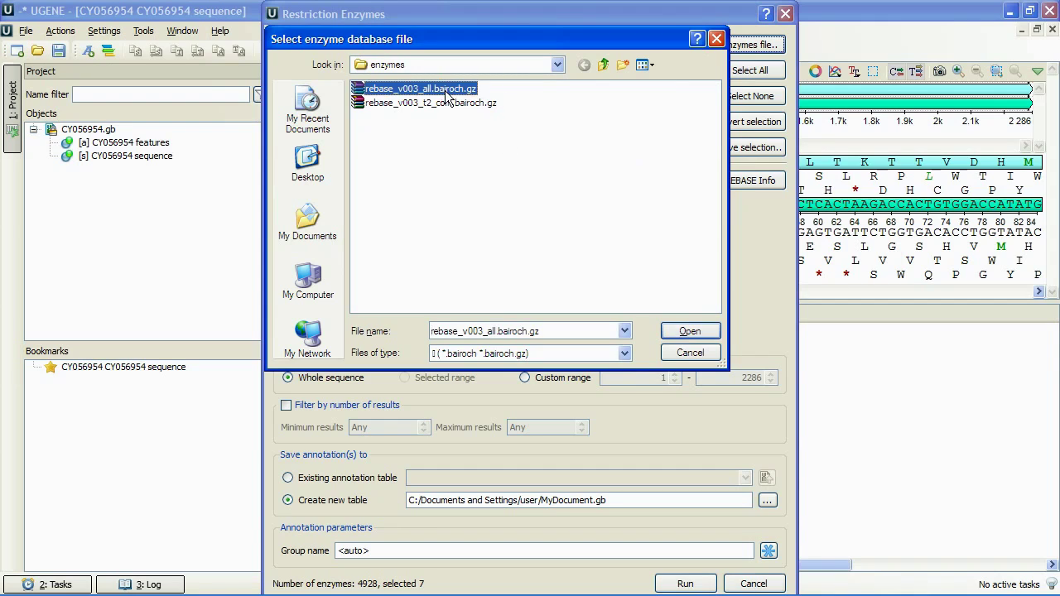
click(677, 334)
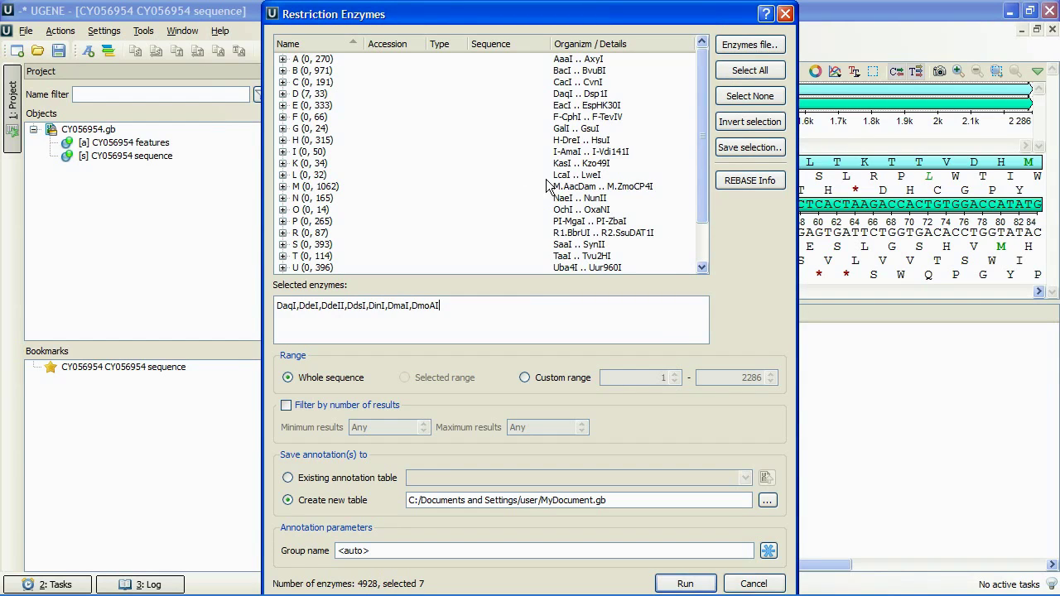
drag(697, 102, 696, 80)
click(284, 82)
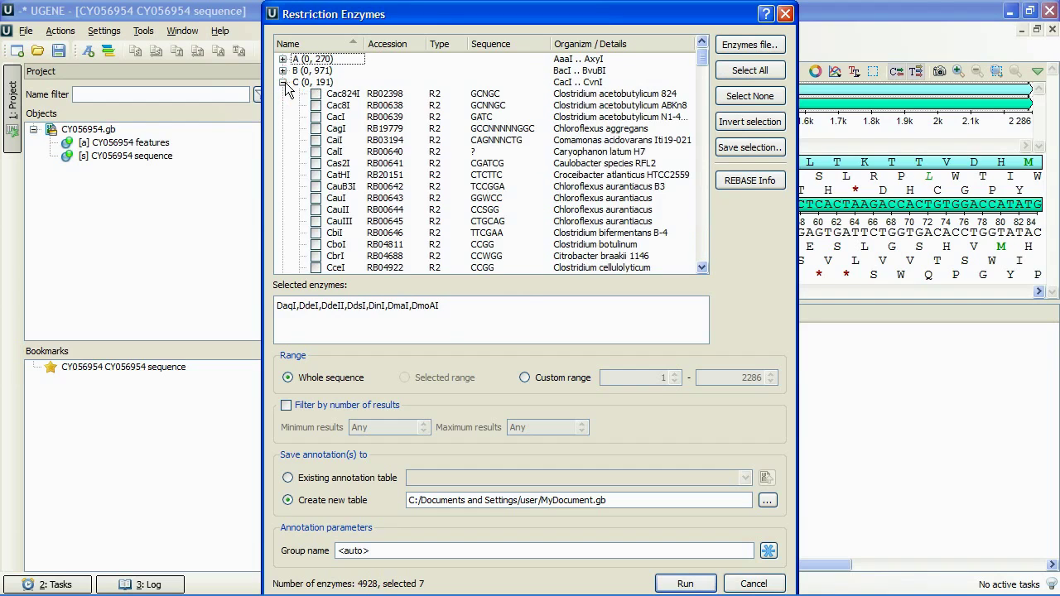
click(404, 106)
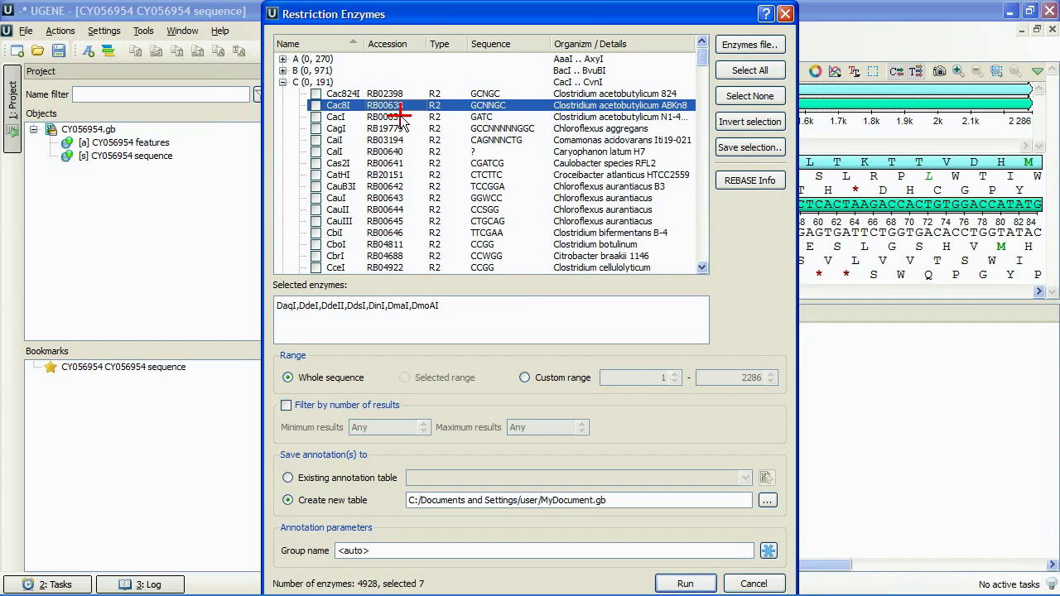
click(402, 117)
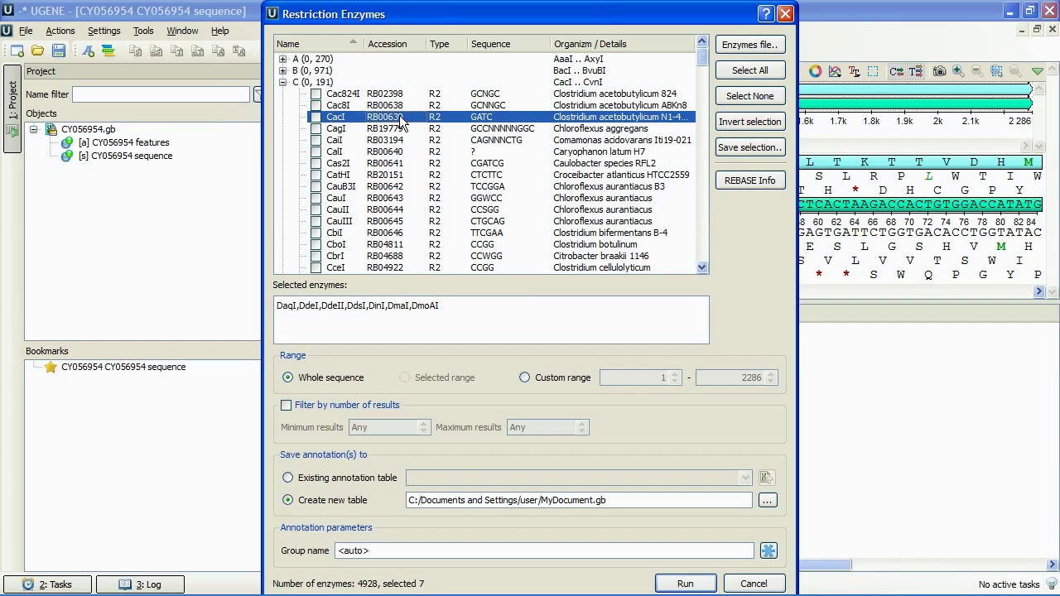
click(316, 94)
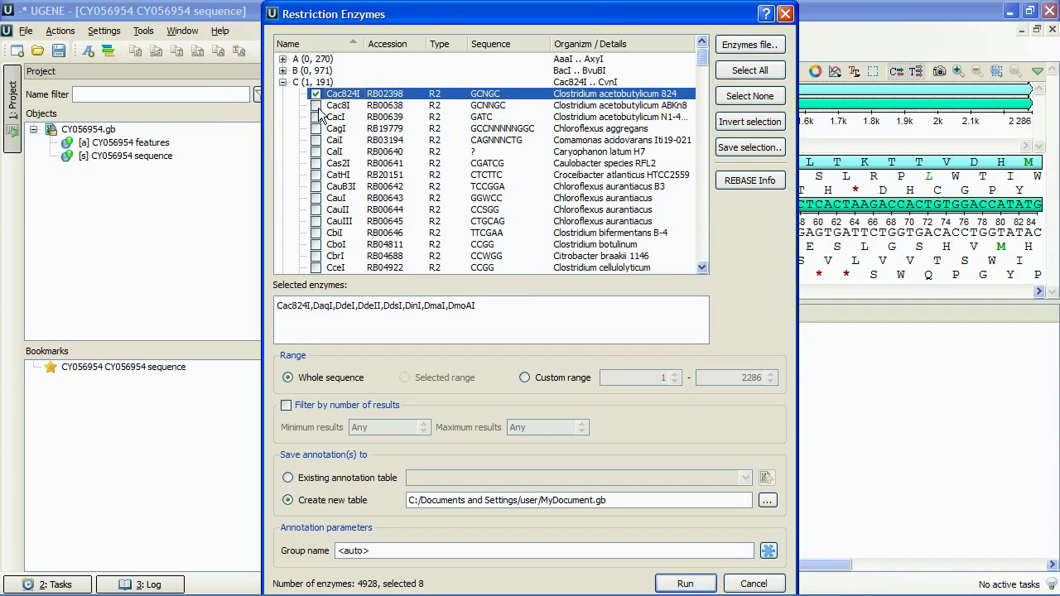
click(316, 106)
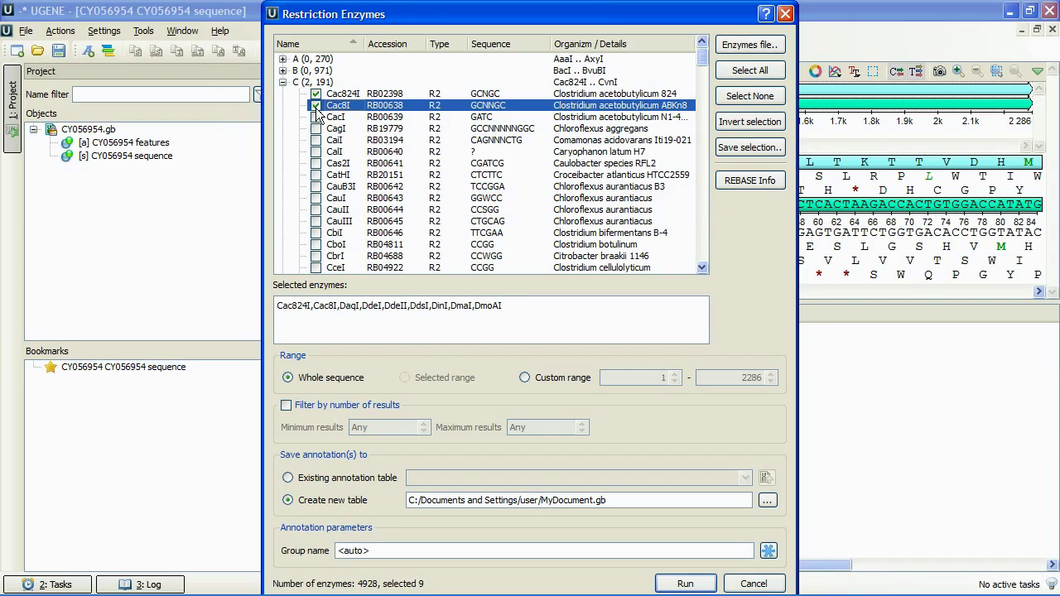
click(316, 106)
click(316, 94)
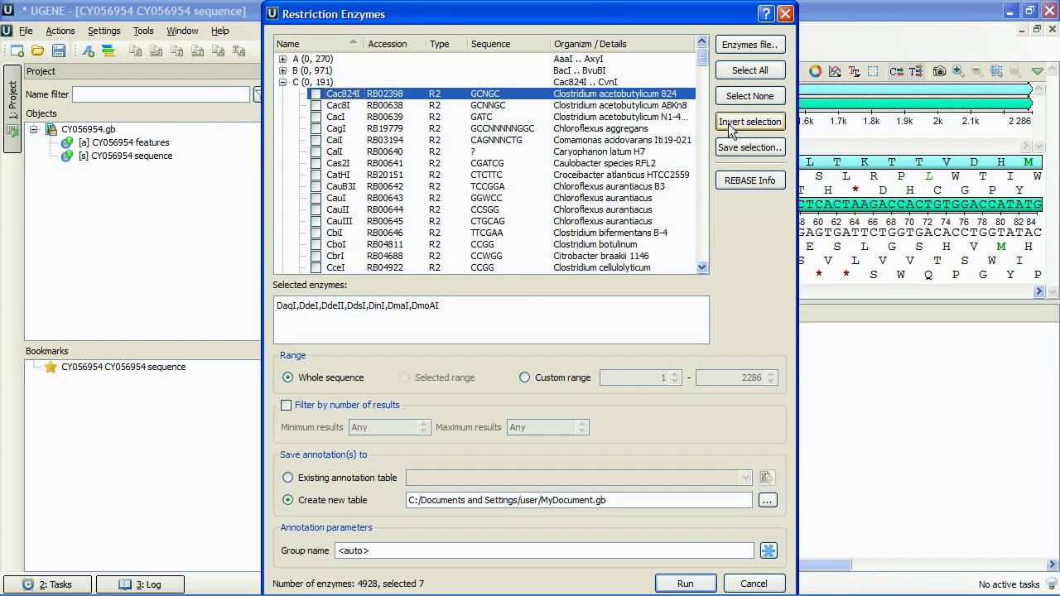
click(727, 148)
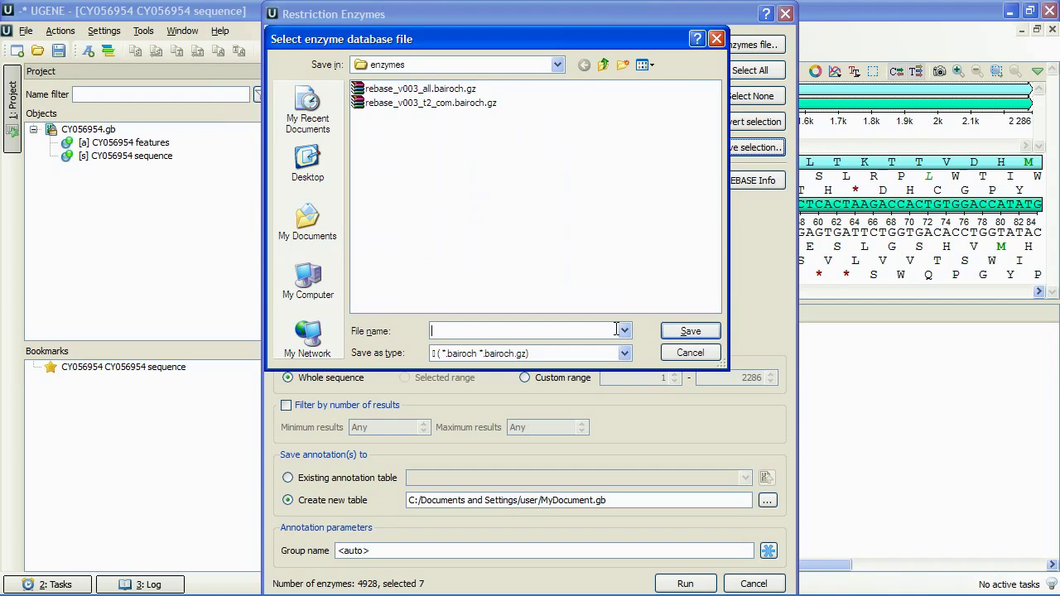
click(673, 354)
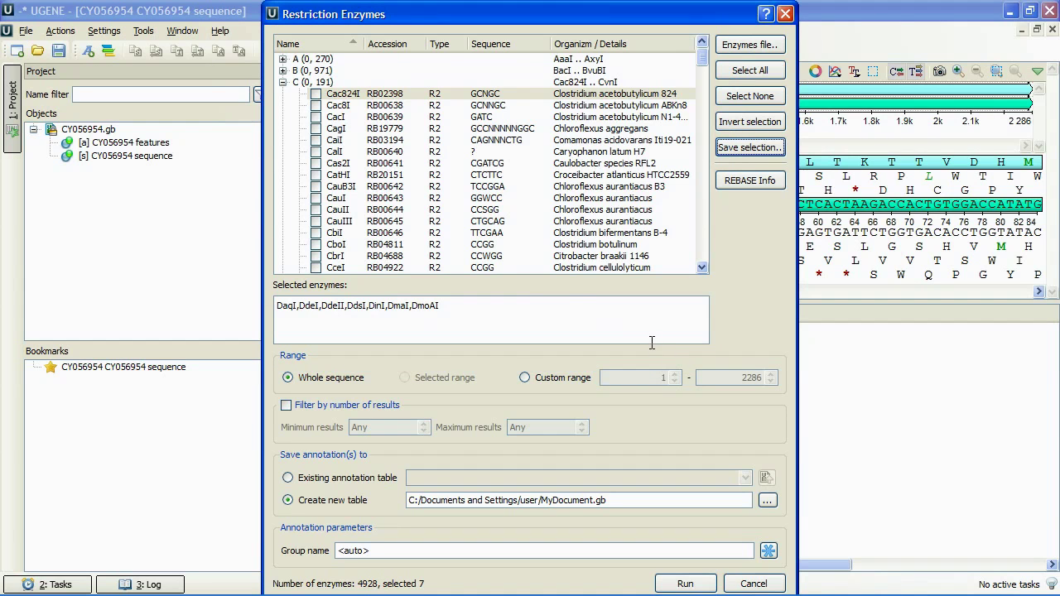
Browse the C and D enzyme groups and select all 4,928 enzymes.
click(282, 82)
click(307, 82)
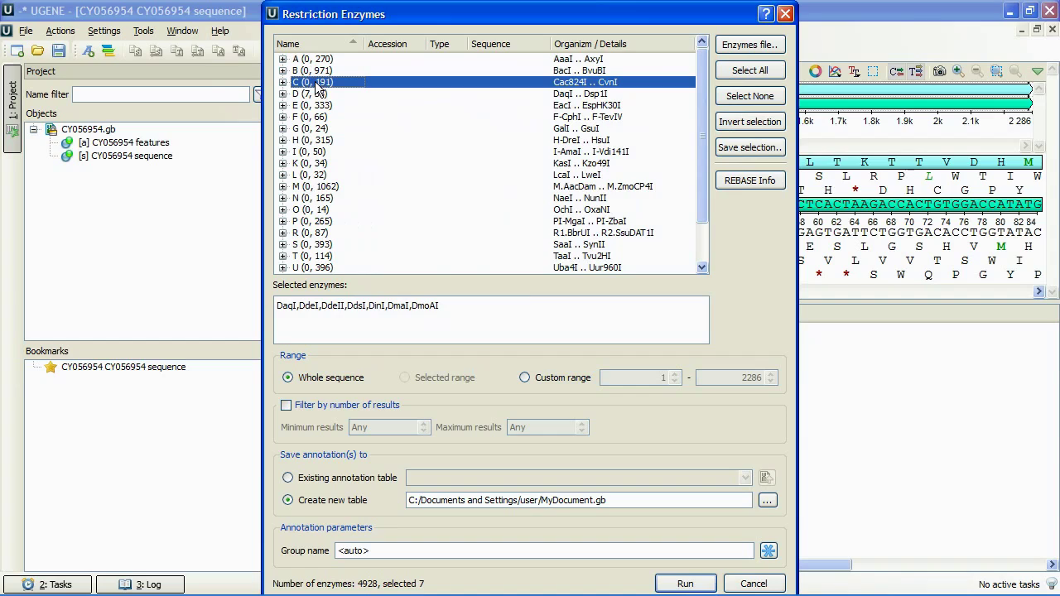
click(326, 95)
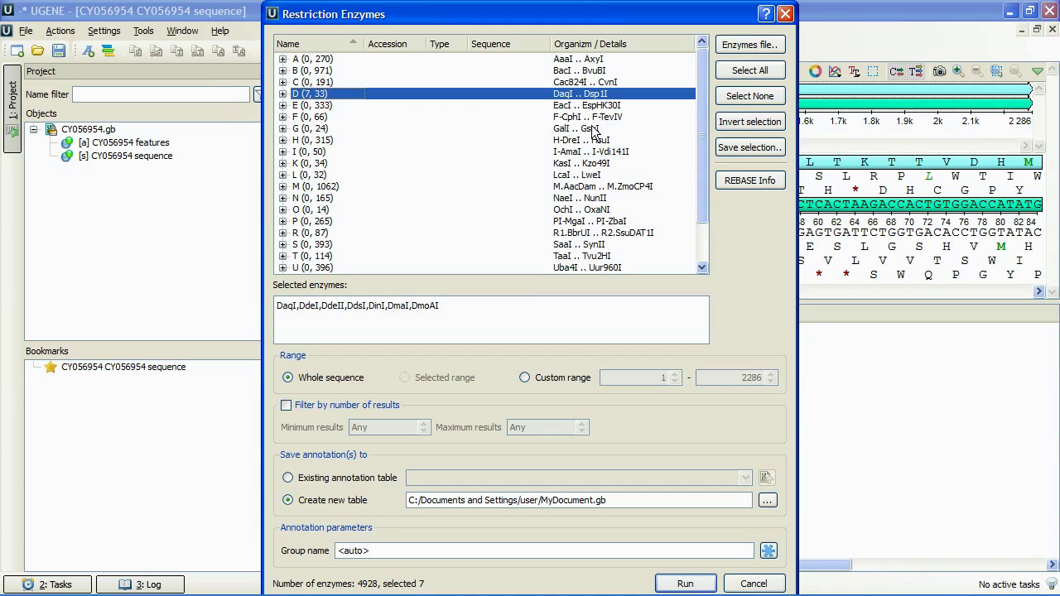
click(729, 72)
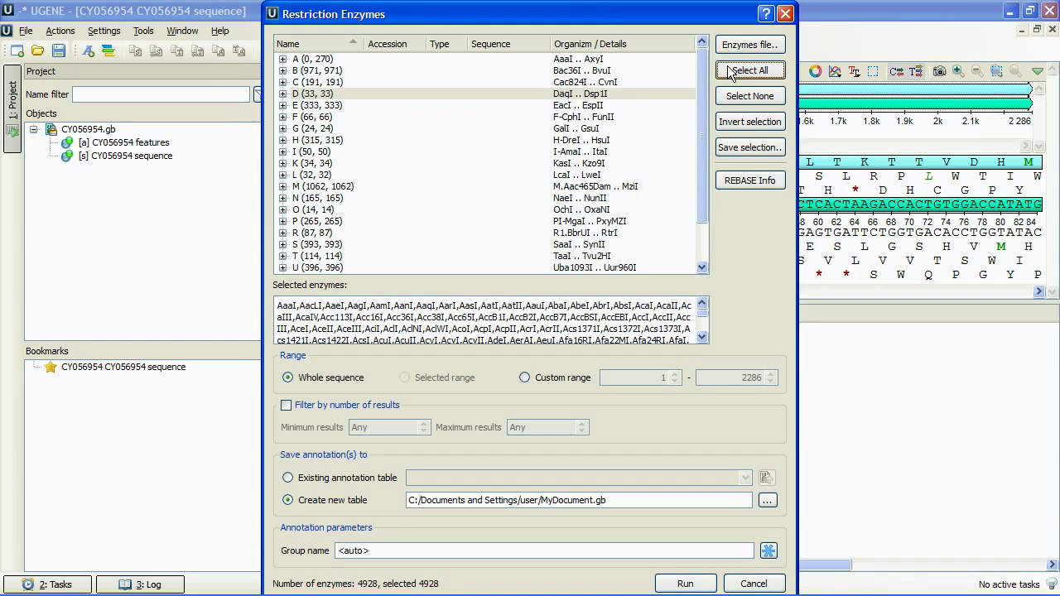
Deselect every enzyme and expand the D group's 33 entries.
click(358, 84)
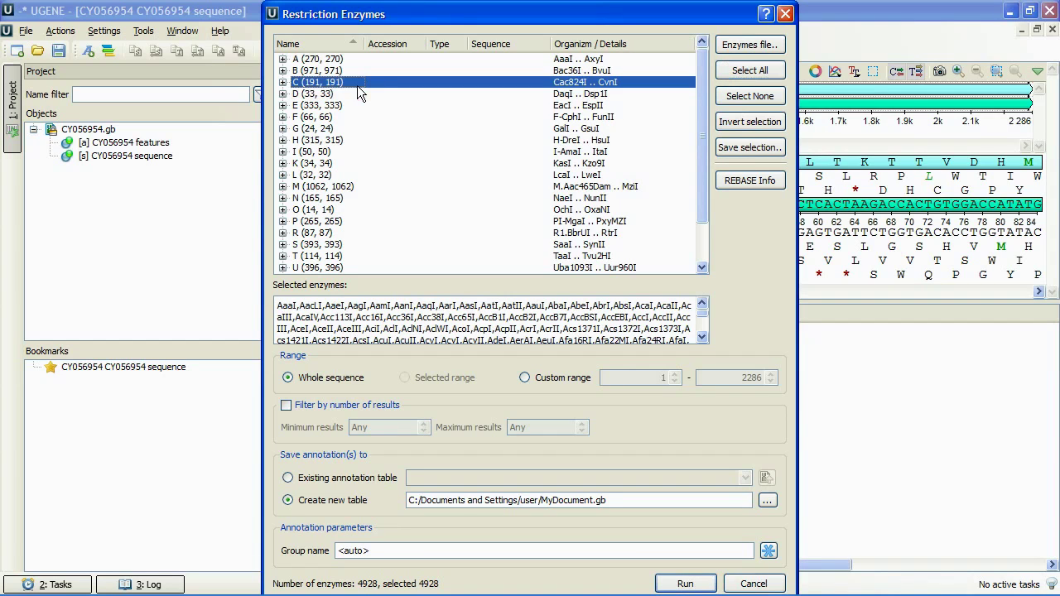
click(340, 94)
click(343, 105)
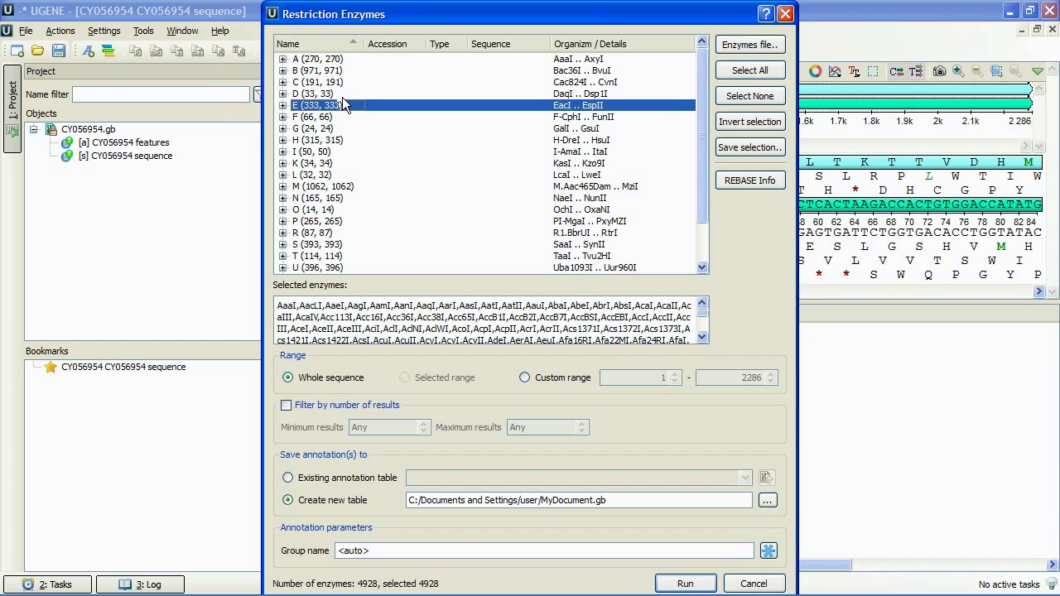
click(358, 96)
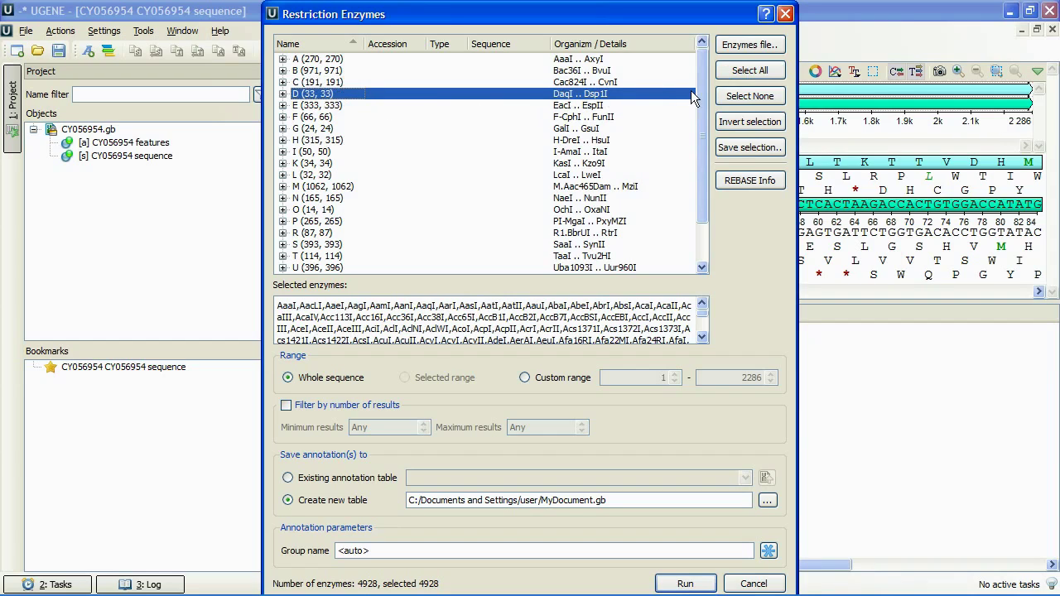
click(733, 96)
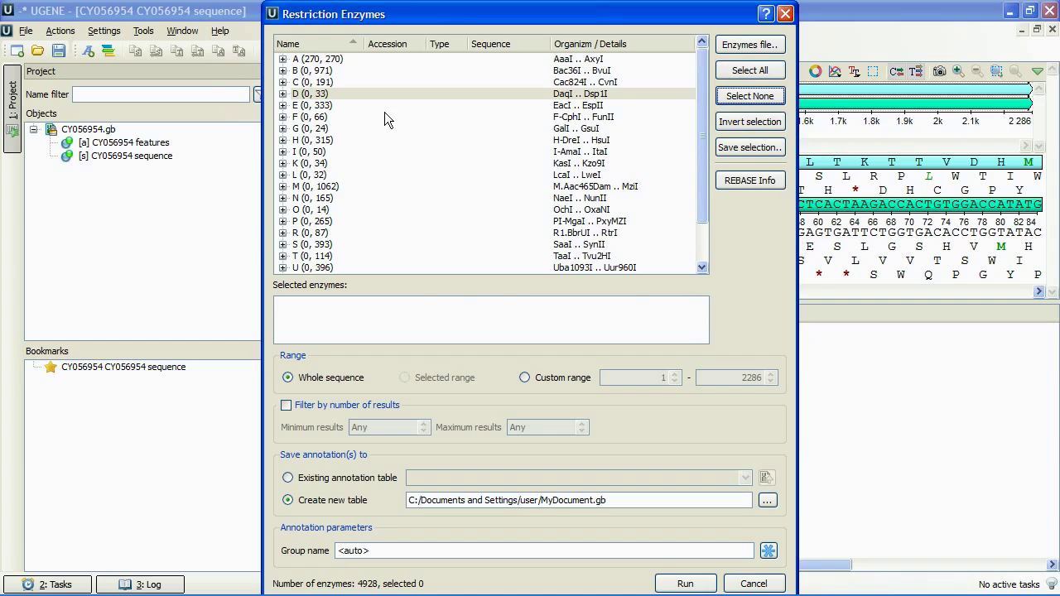
click(282, 94)
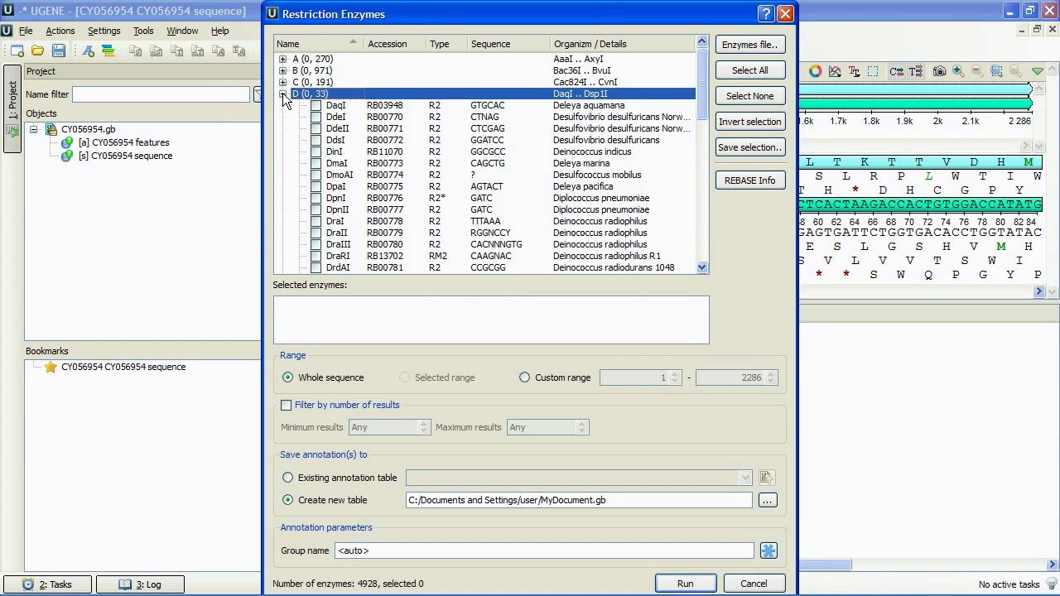
click(479, 130)
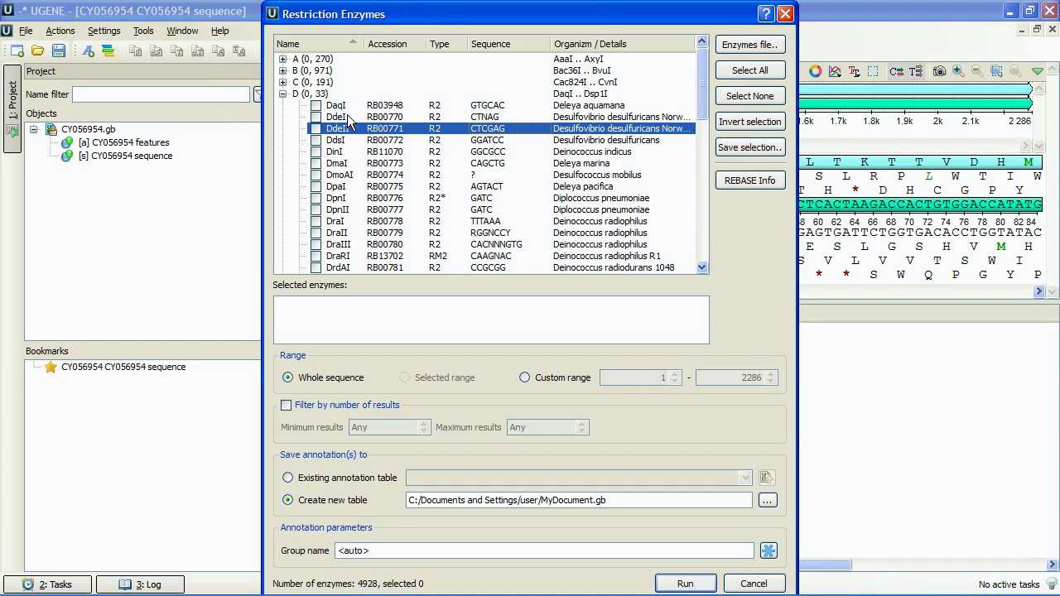
Check DaqI, DdeI, DdeII, DdsI, DinI, DmaI and DmoAI in the D group.
click(316, 116)
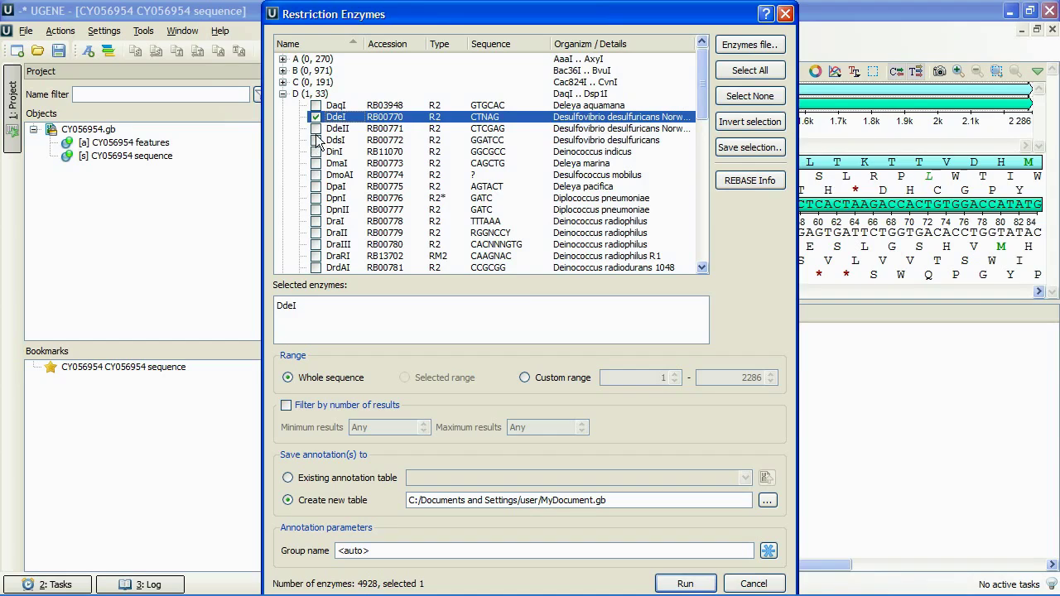
click(316, 128)
click(316, 140)
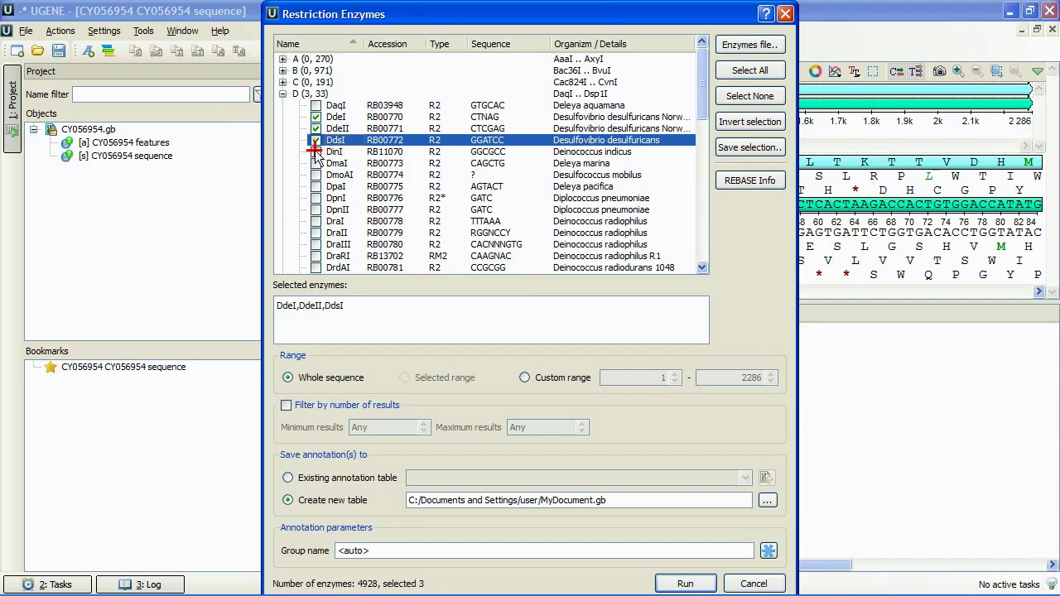
click(316, 152)
click(316, 106)
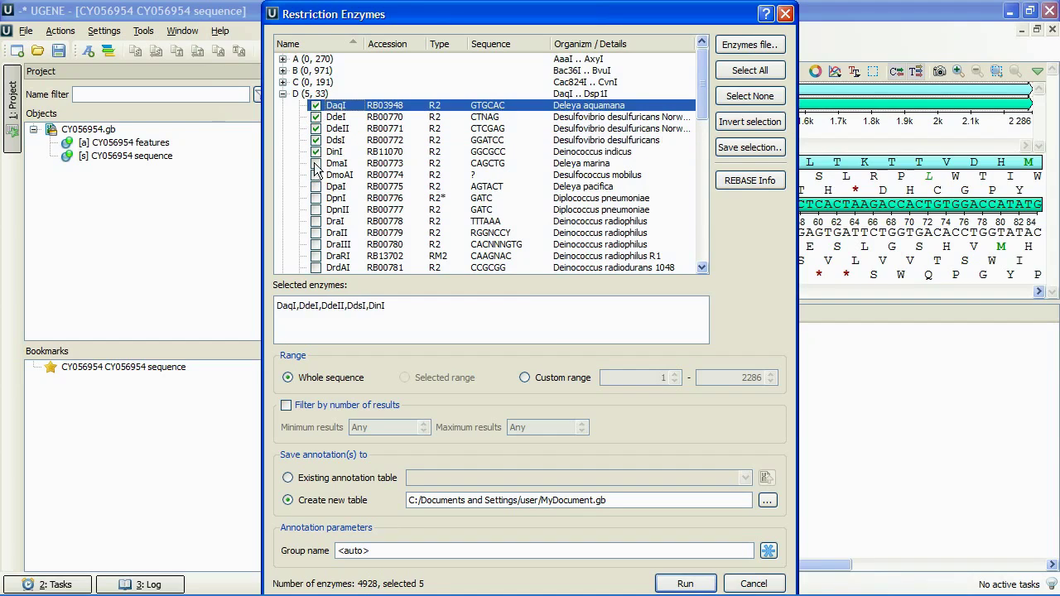
click(315, 164)
click(316, 175)
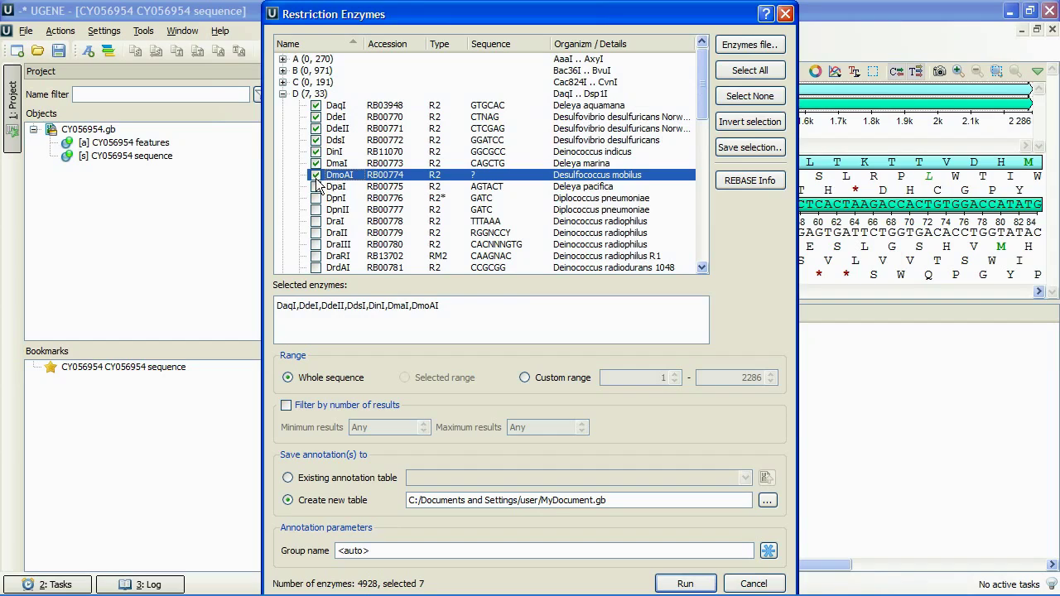
drag(443, 306, 259, 309)
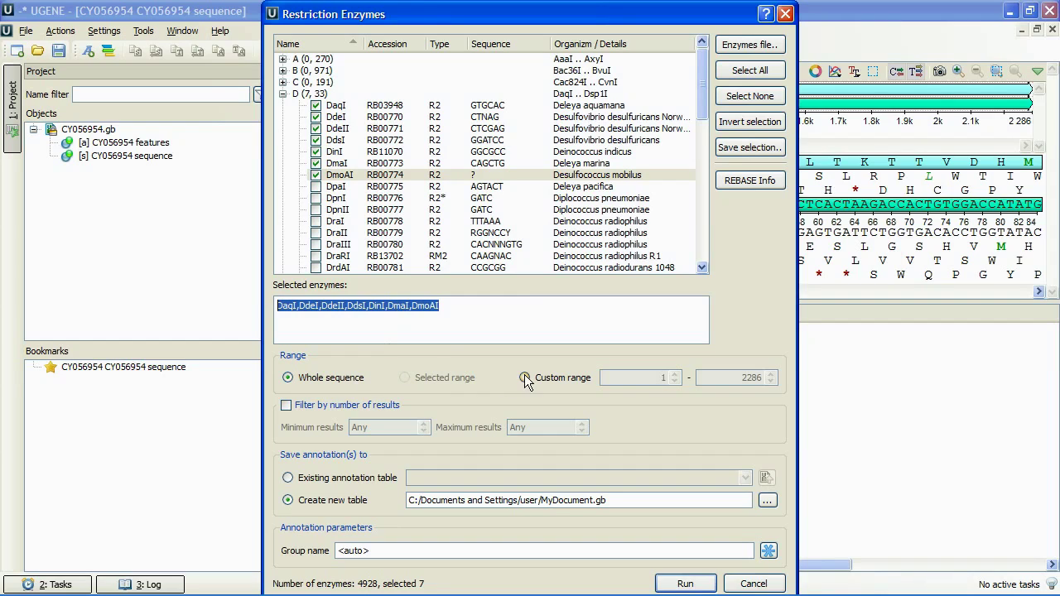
Leave the number-of-results filter switched off after checking its minimum and maximum values.
click(287, 406)
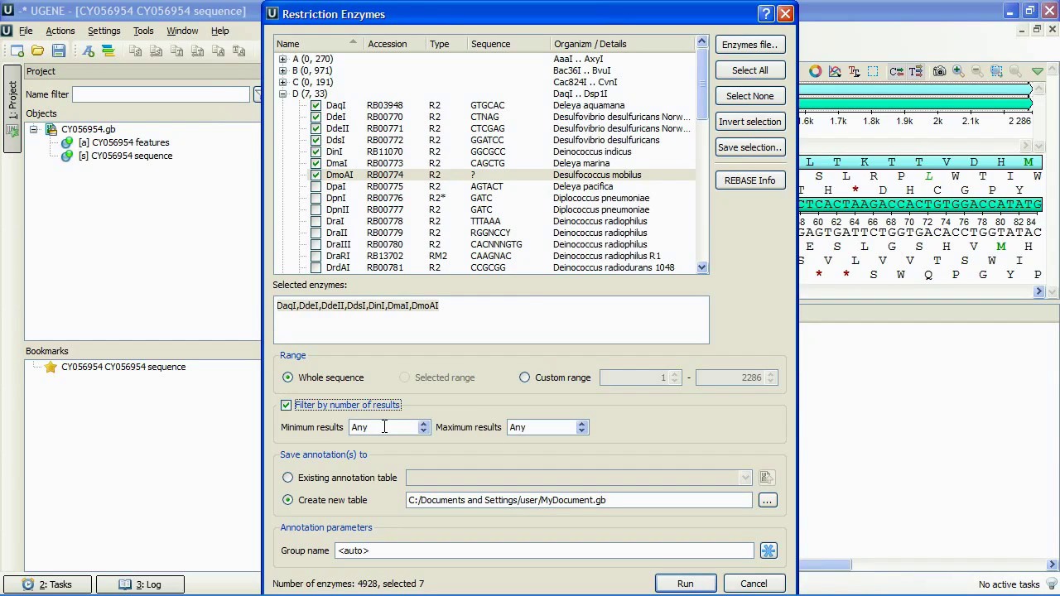
double_click(379, 427)
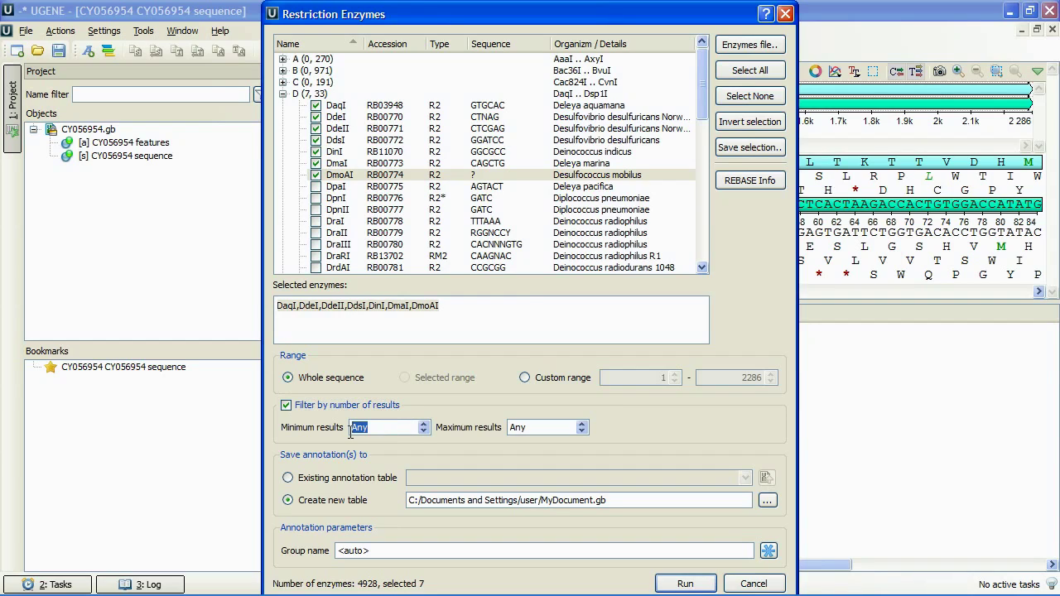
double_click(546, 426)
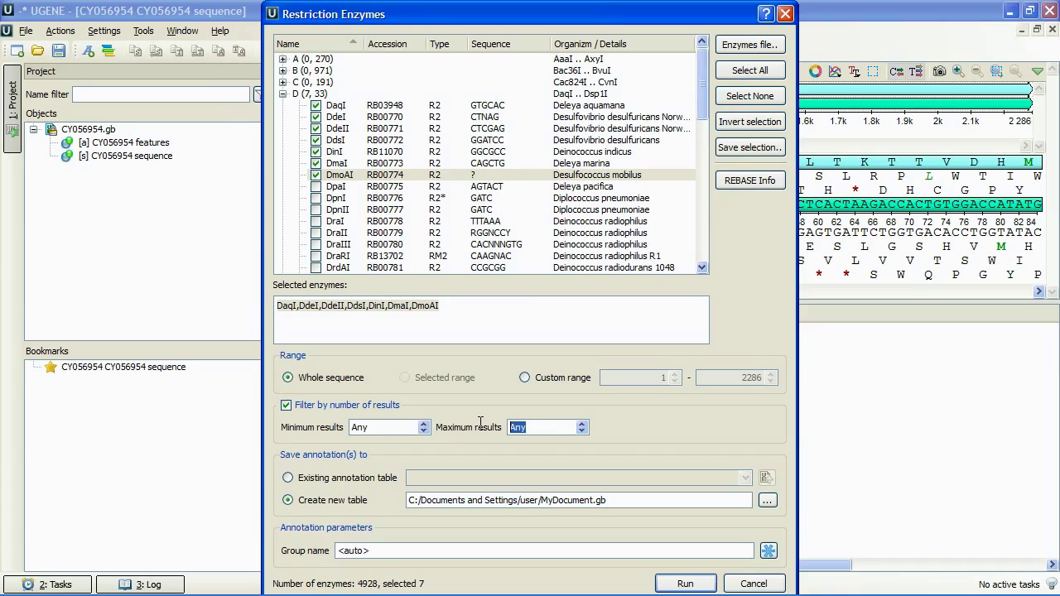
click(287, 406)
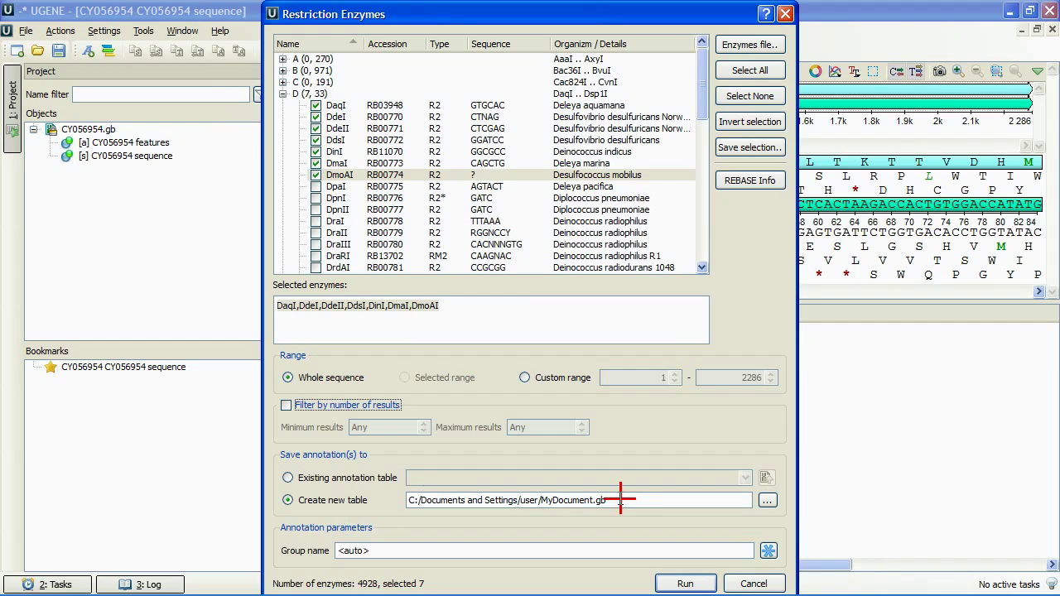
Name the annotation group 'Enzymes' for the MyDocument.gb output table.
drag(613, 500, 405, 504)
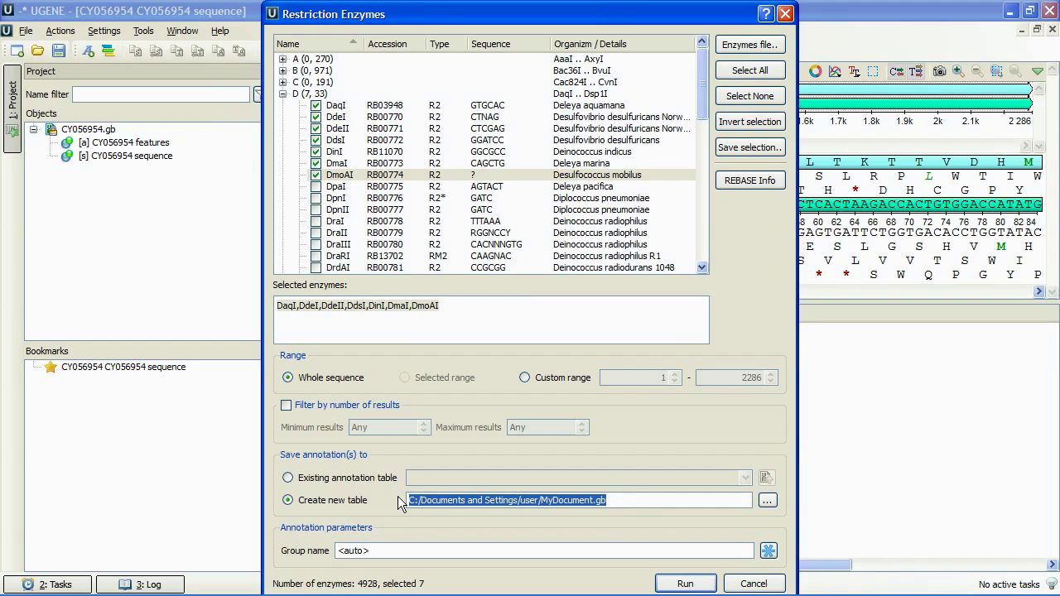
click(399, 552)
drag(393, 549, 325, 560)
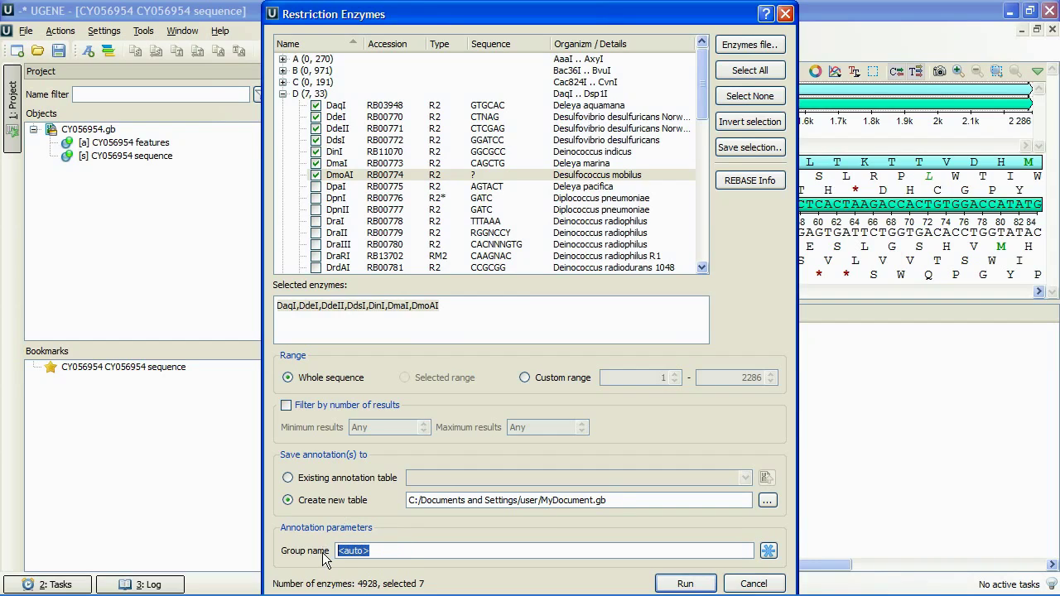
text(Enzymes)
Run the restriction search and expand the new MyDocument.gb annotations.
click(687, 585)
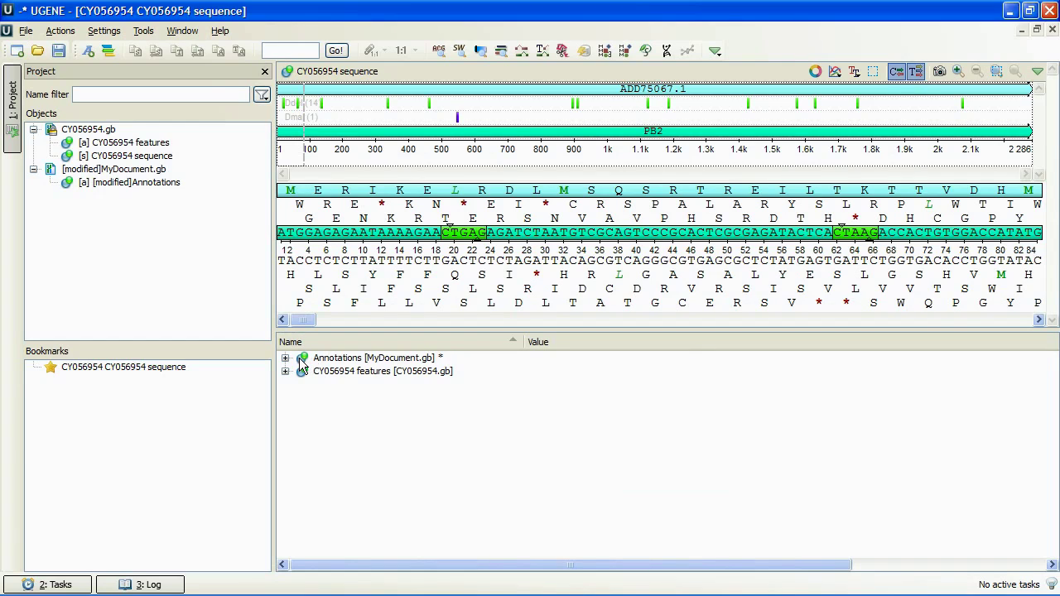
click(285, 358)
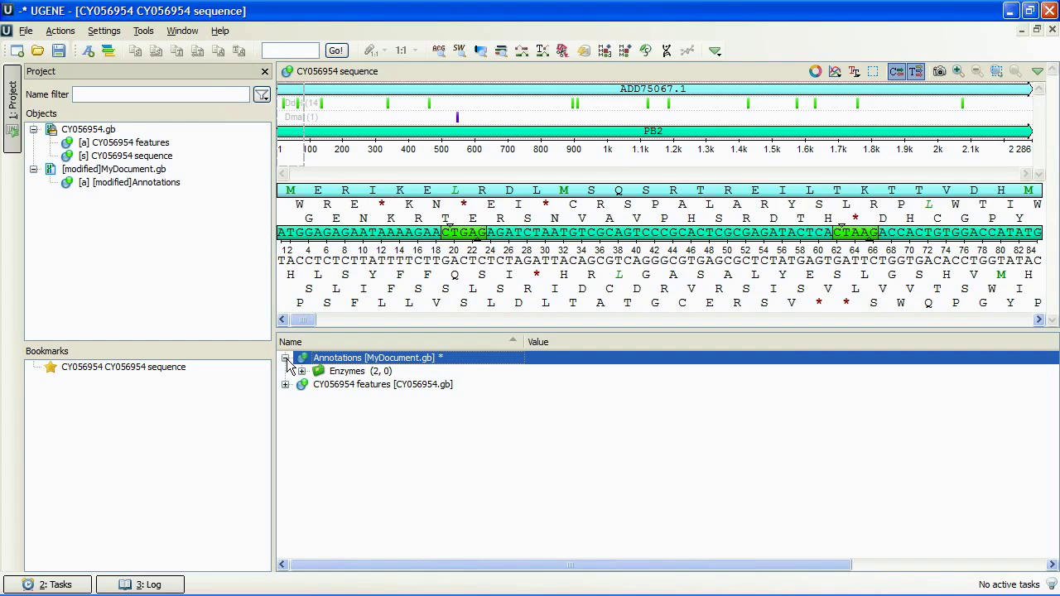
click(341, 374)
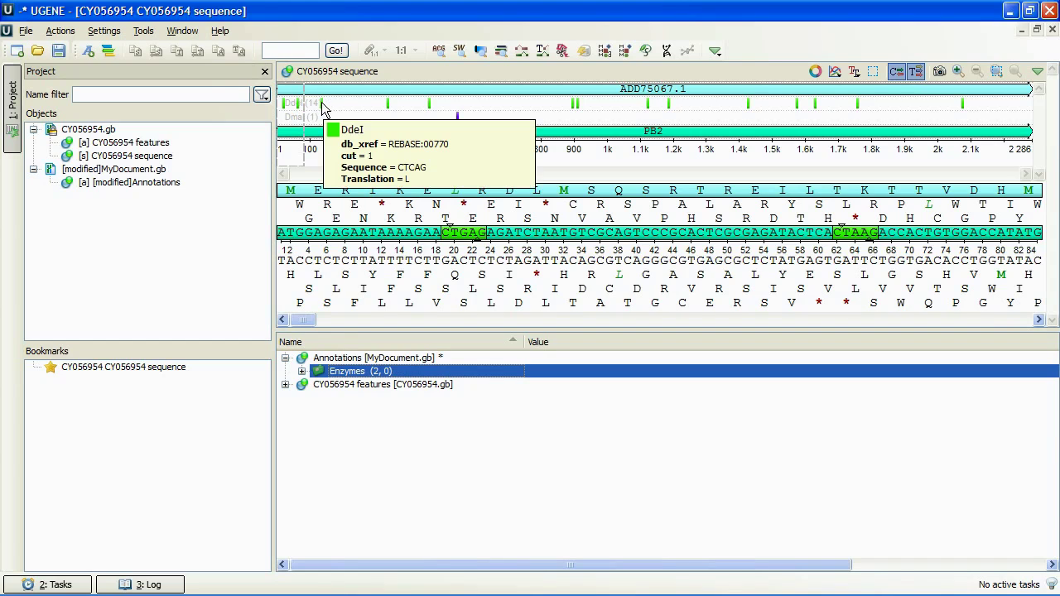
Expand Enzymes > DdeI and inspect sites 19..23, 908..912 and 460..464.
mouse_move(457, 115)
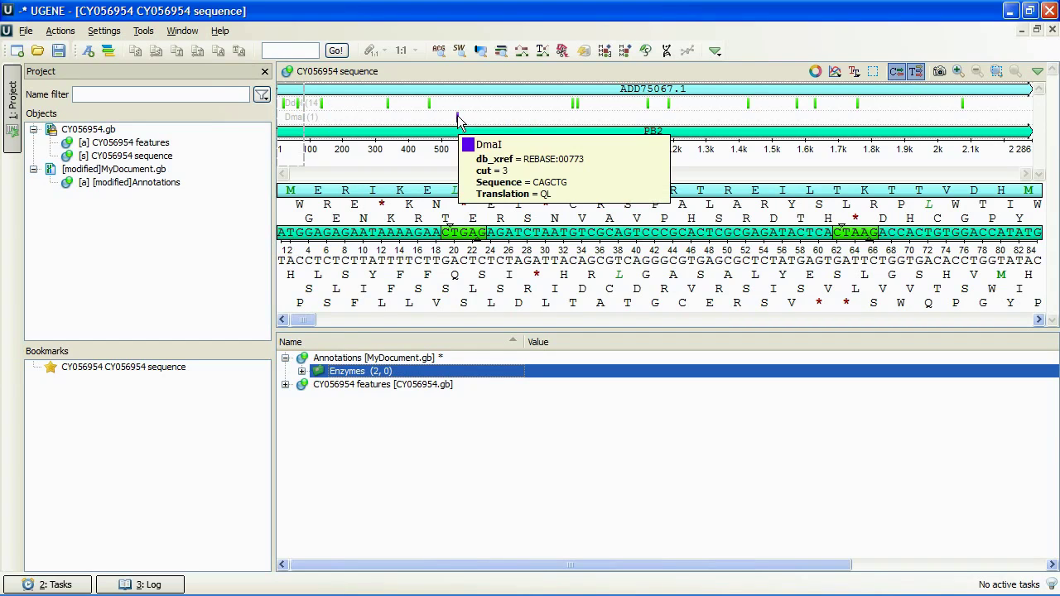
click(303, 371)
click(319, 385)
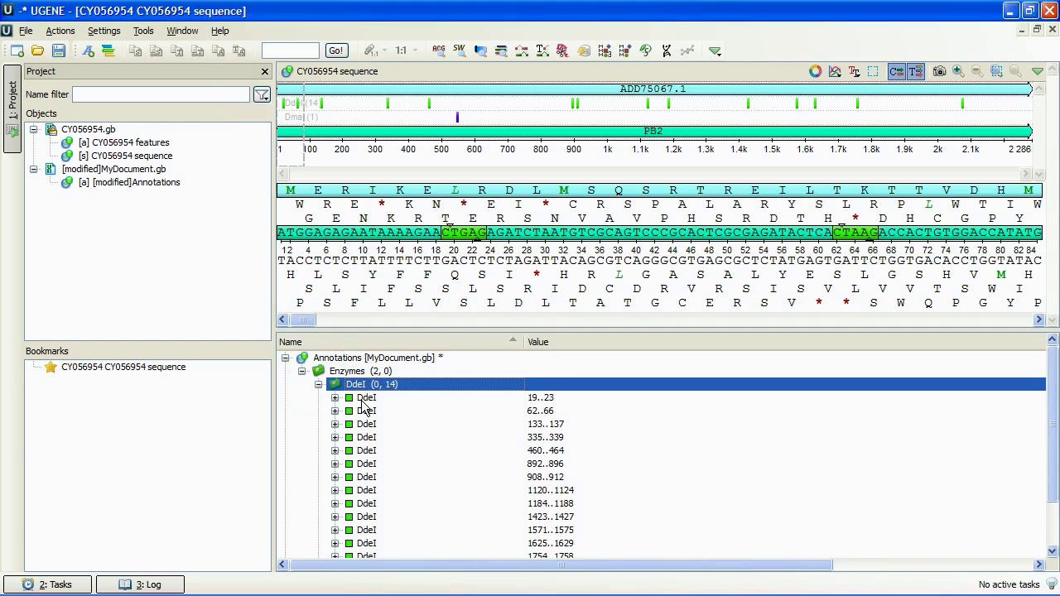
click(367, 398)
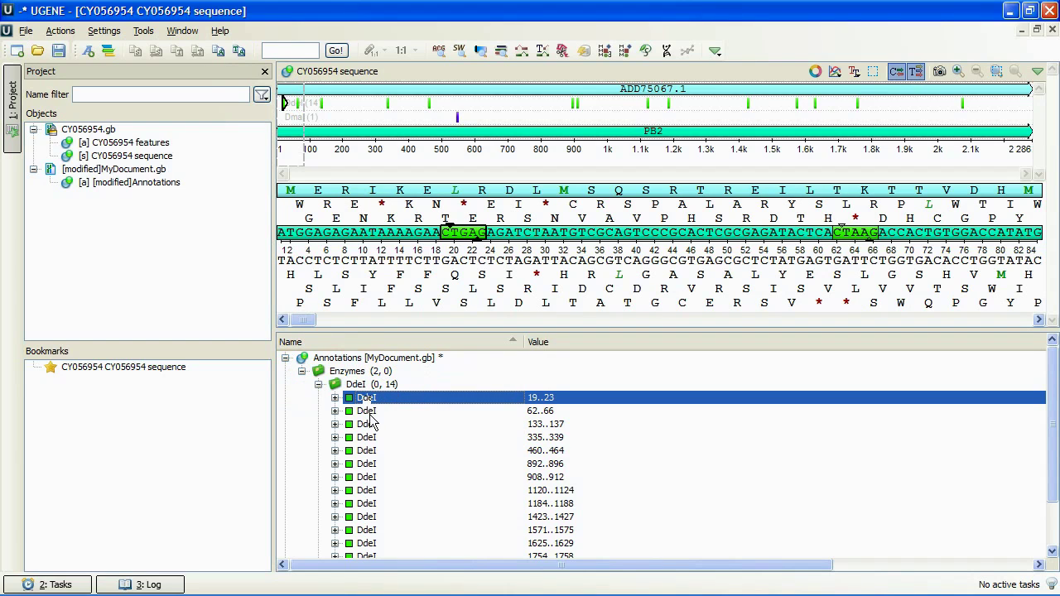
click(386, 481)
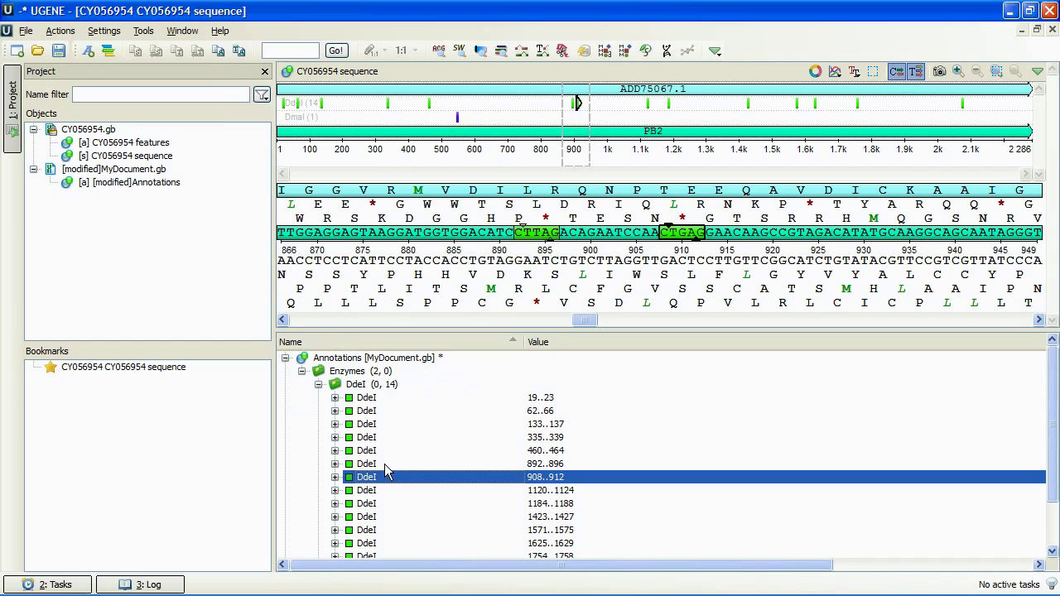
click(382, 451)
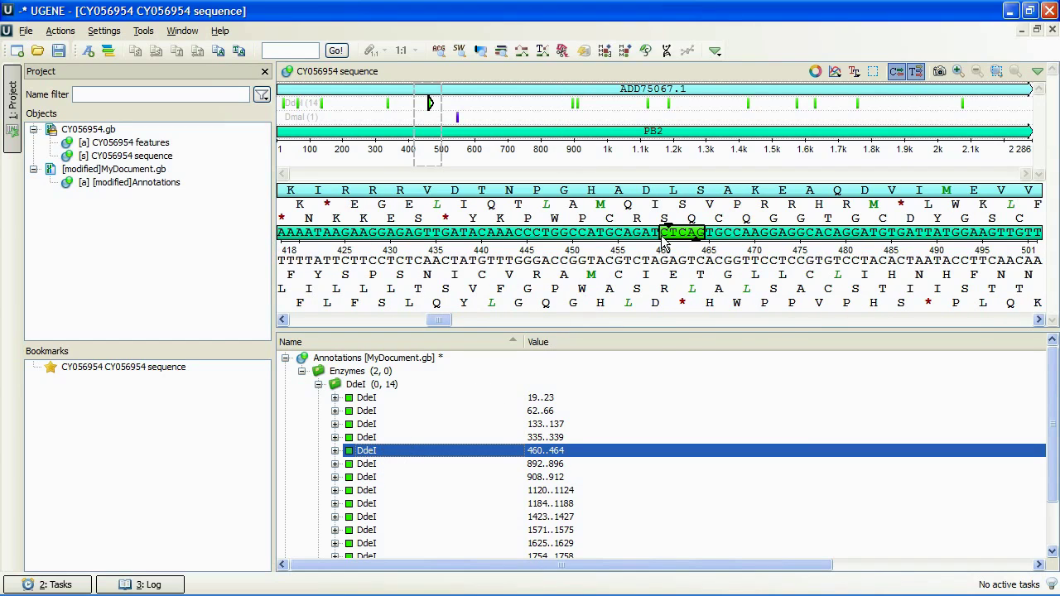
mouse_move(663, 239)
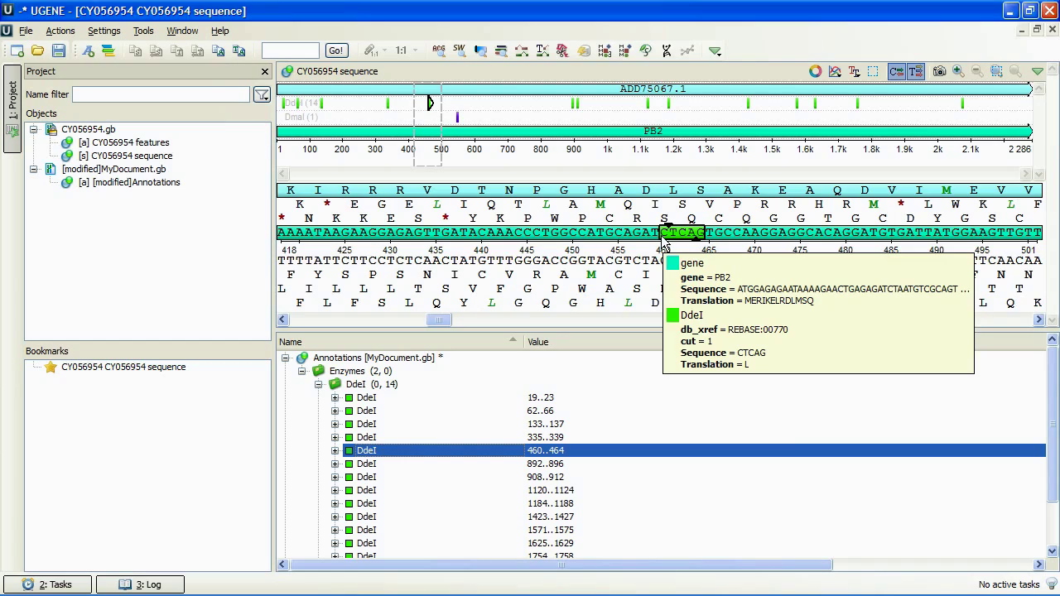